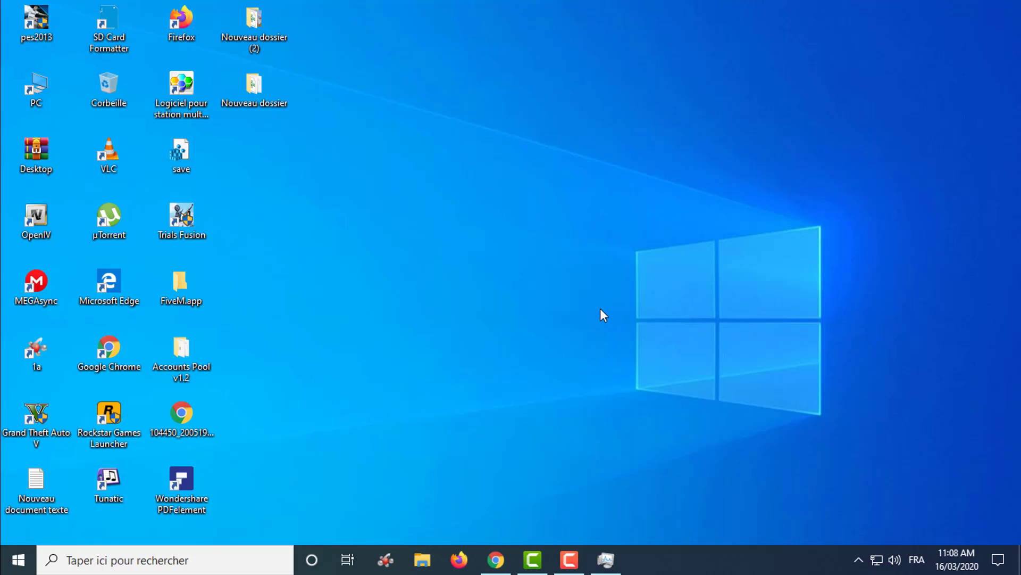
{"action": "left_click_drag", "start_coordinate": [571, 316], "coordinate": [822, 493]}
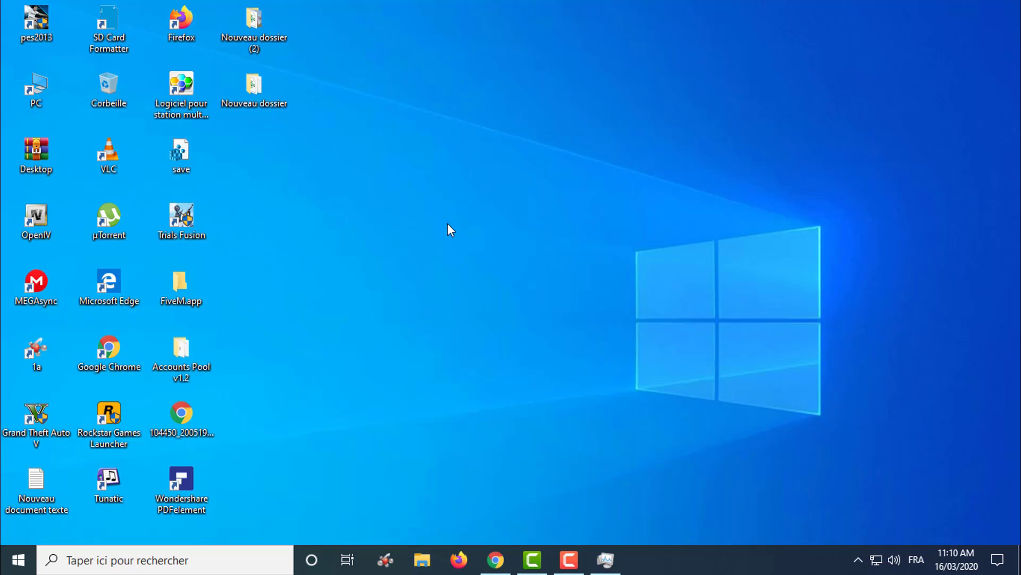
{"action": "left_click_drag", "start_coordinate": [394, 174], "coordinate": [924, 444]}
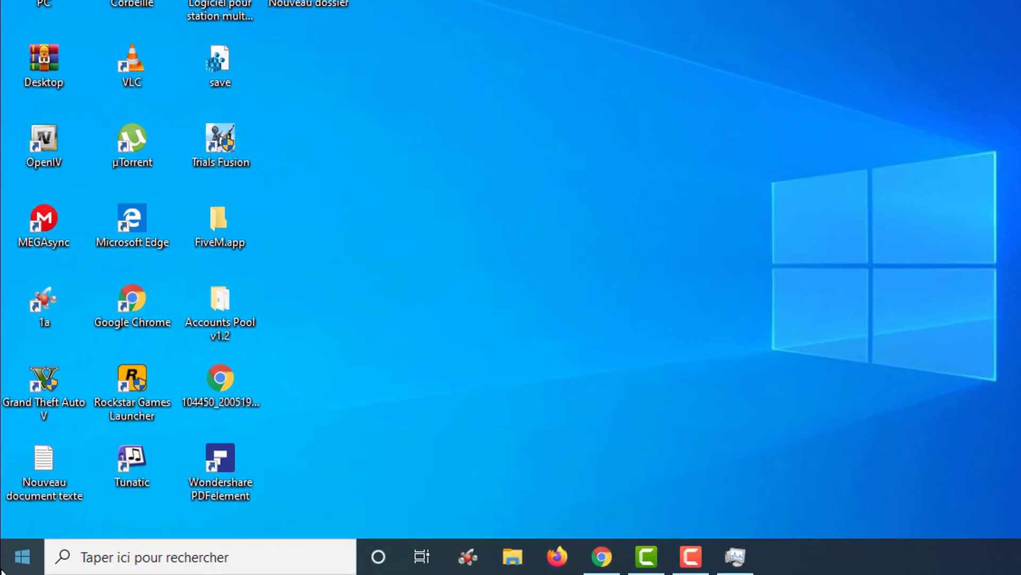
Step: Open Gestionnaire de périphériques in a maximized window and expand the Contrôleurs de bus USB category
{"action": "left_click", "coordinate": [30, 557]}
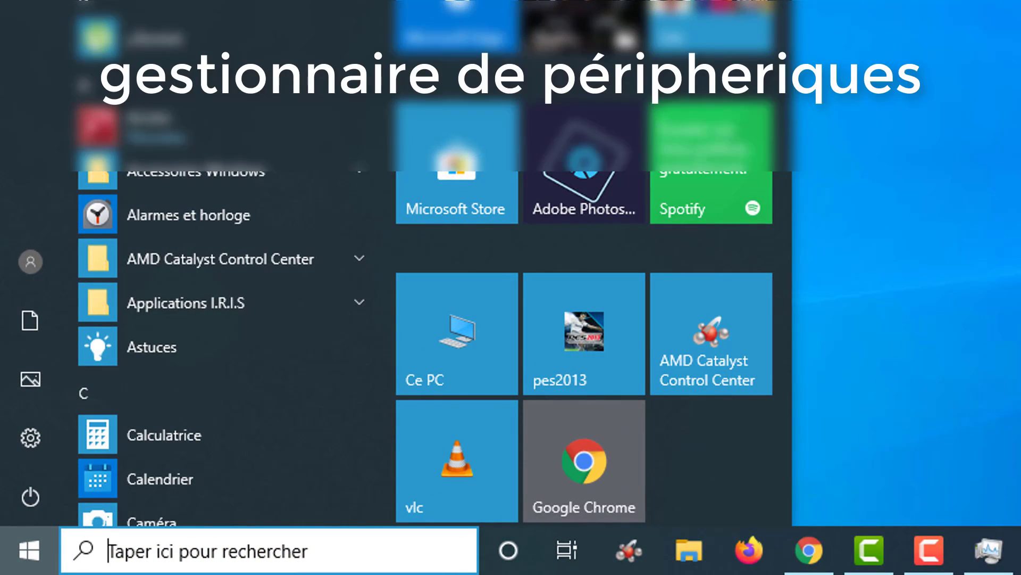
{"action": "type", "text": "gest"}
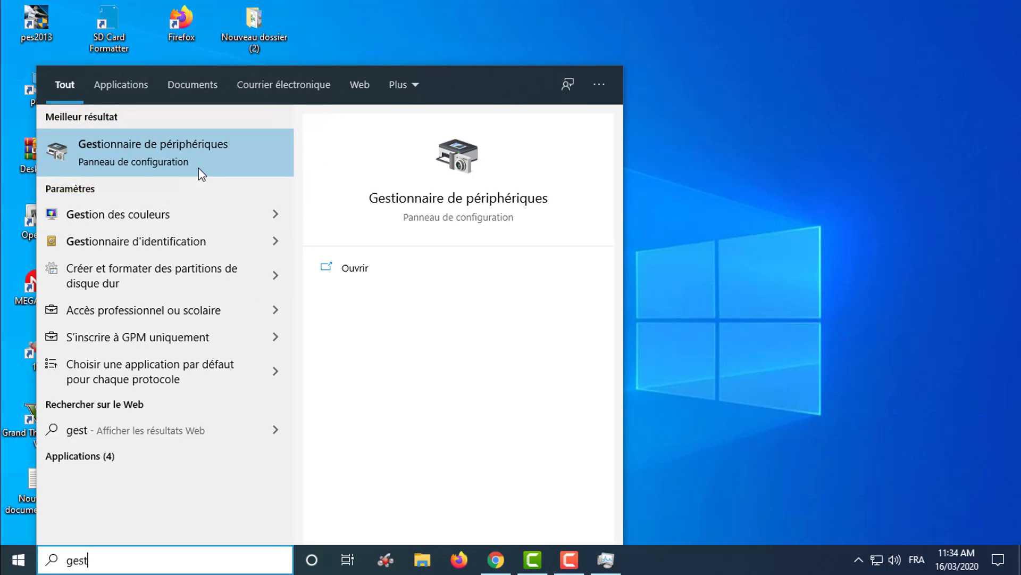
{"action": "left_click", "coordinate": [240, 150]}
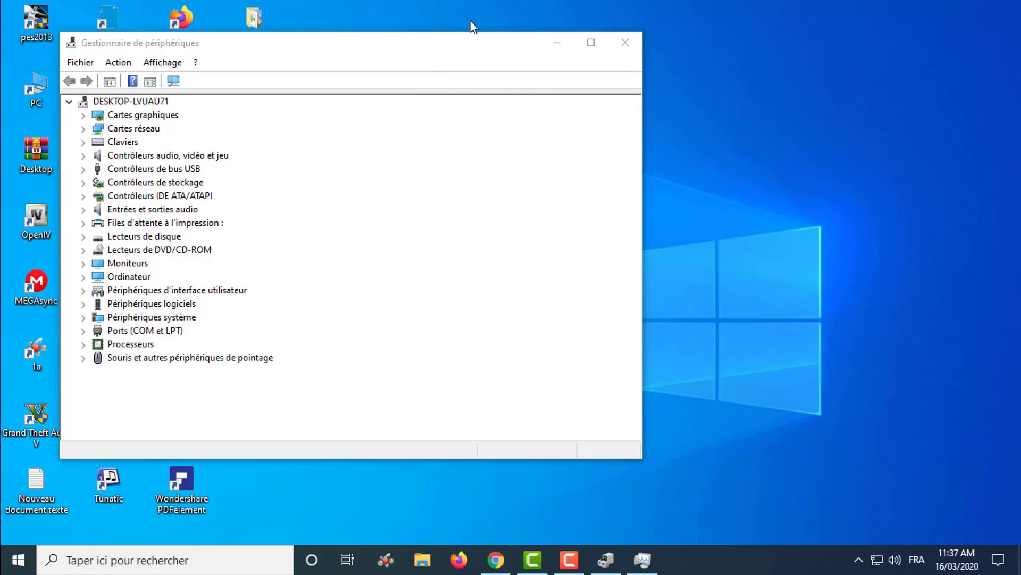
{"action": "left_click", "coordinate": [591, 43]}
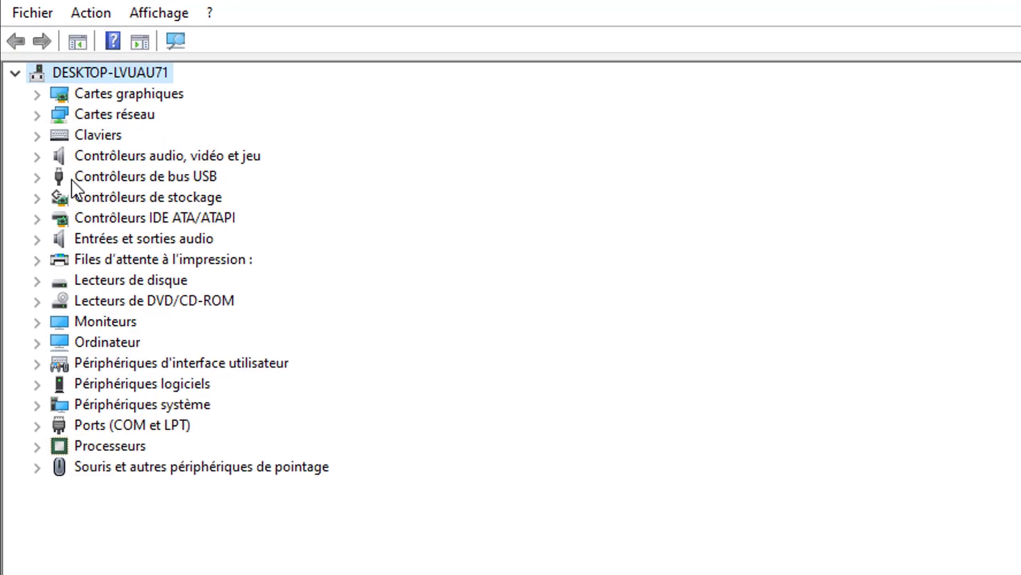
{"action": "left_click", "coordinate": [56, 180]}
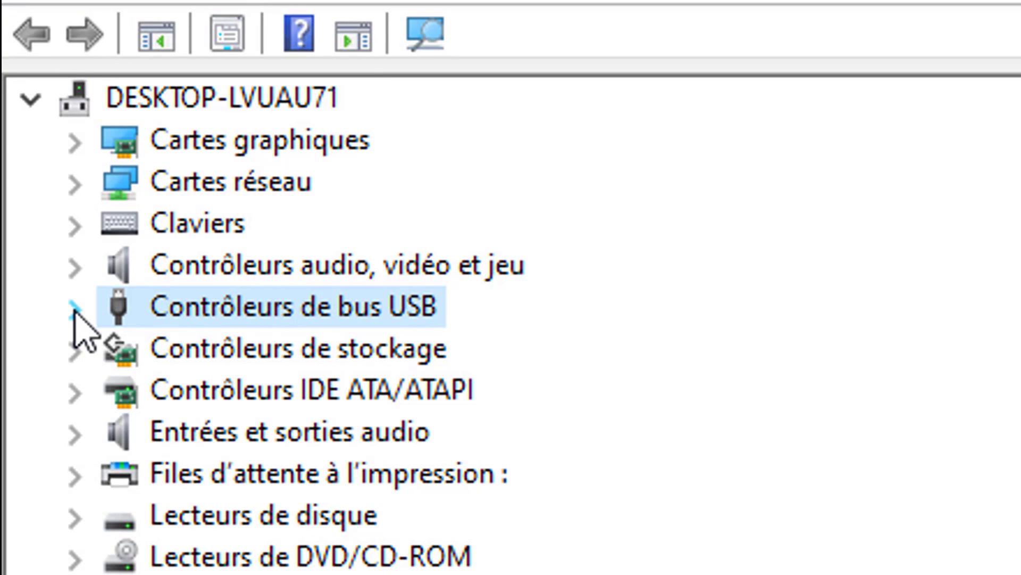
{"action": "left_click", "coordinate": [75, 309]}
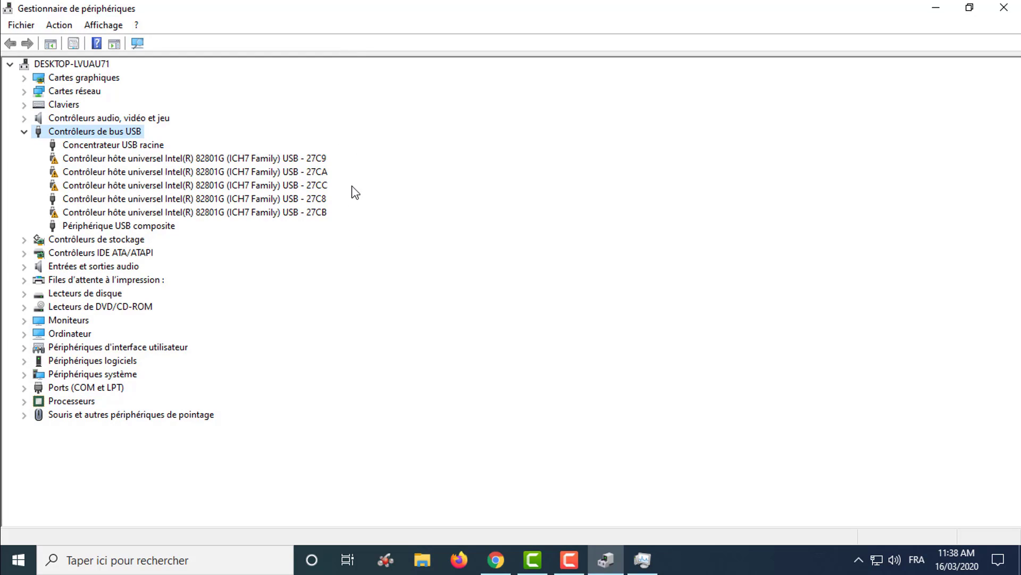
Step: Examine the Intel(R) 82801G USB host controllers marked with warning icons: 27C9, 27CA, 27CC and 27CB
{"action": "left_click", "coordinate": [107, 158]}
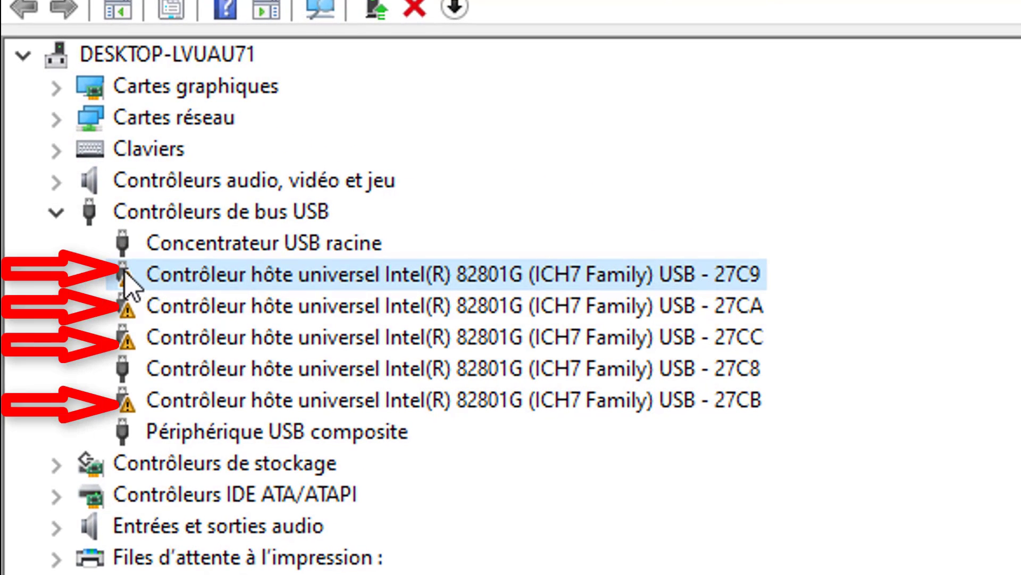
{"action": "left_click", "coordinate": [171, 340]}
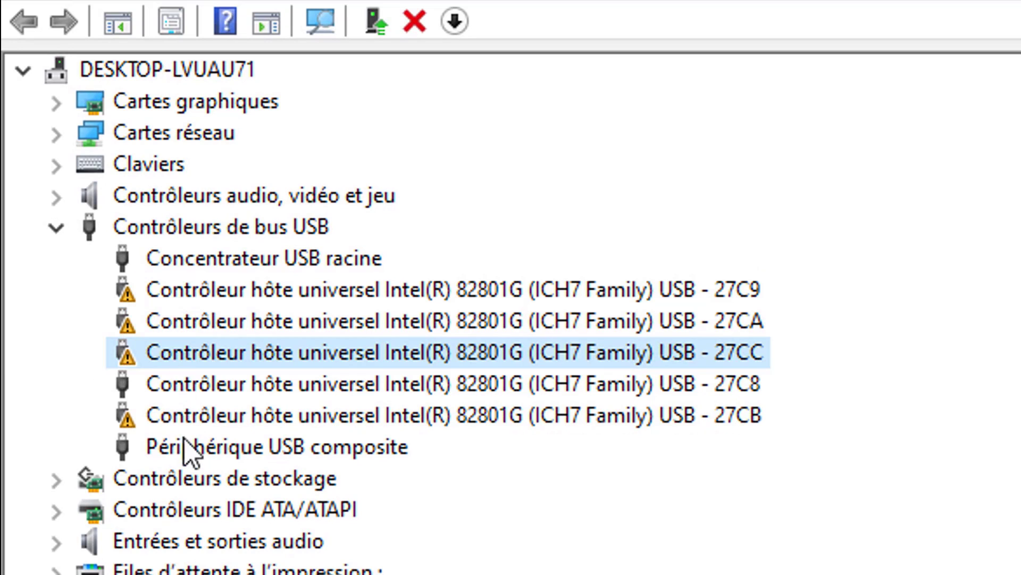
{"action": "left_click", "coordinate": [196, 418]}
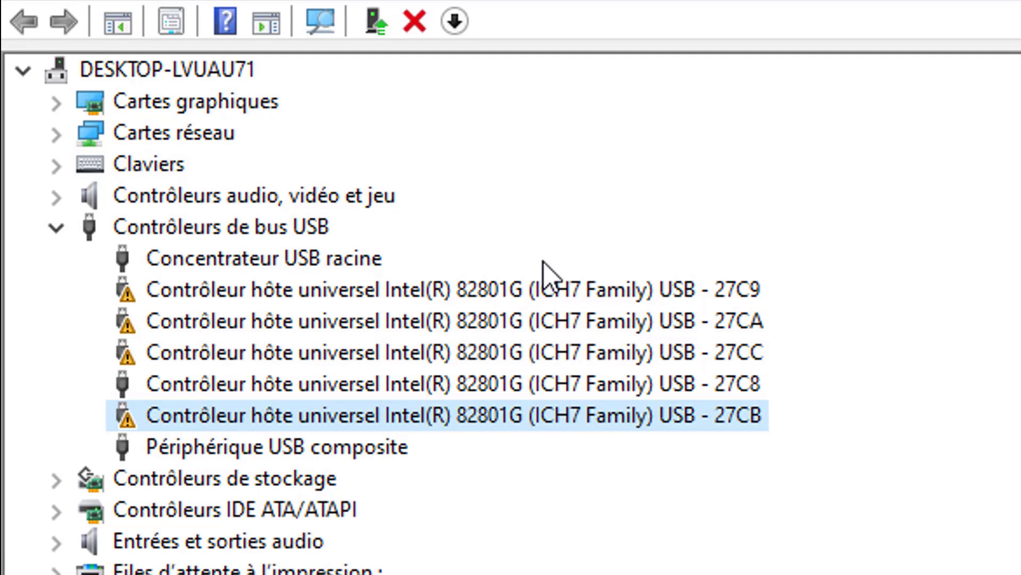
{"action": "left_click", "coordinate": [756, 321]}
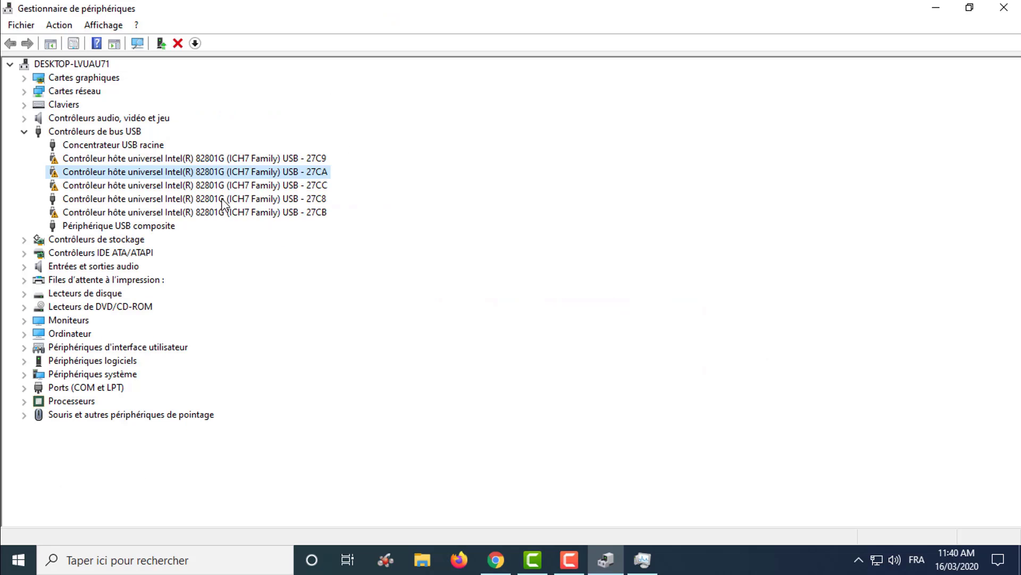
{"action": "left_click", "coordinate": [142, 211]}
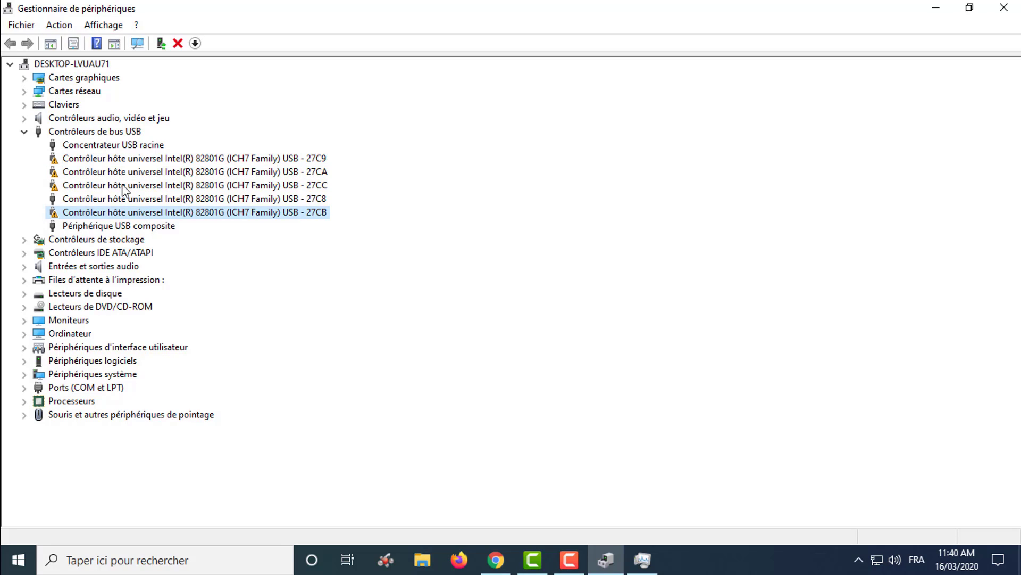
{"action": "left_click", "coordinate": [122, 185]}
{"action": "left_click", "coordinate": [119, 172]}
{"action": "left_click", "coordinate": [113, 158]}
{"action": "left_click", "coordinate": [176, 185]}
{"action": "left_click", "coordinate": [189, 213]}
Step: Uninstall the Intel(R) 82801G USB host controller 27C9 and scan for hardware changes
{"action": "left_click", "coordinate": [176, 158]}
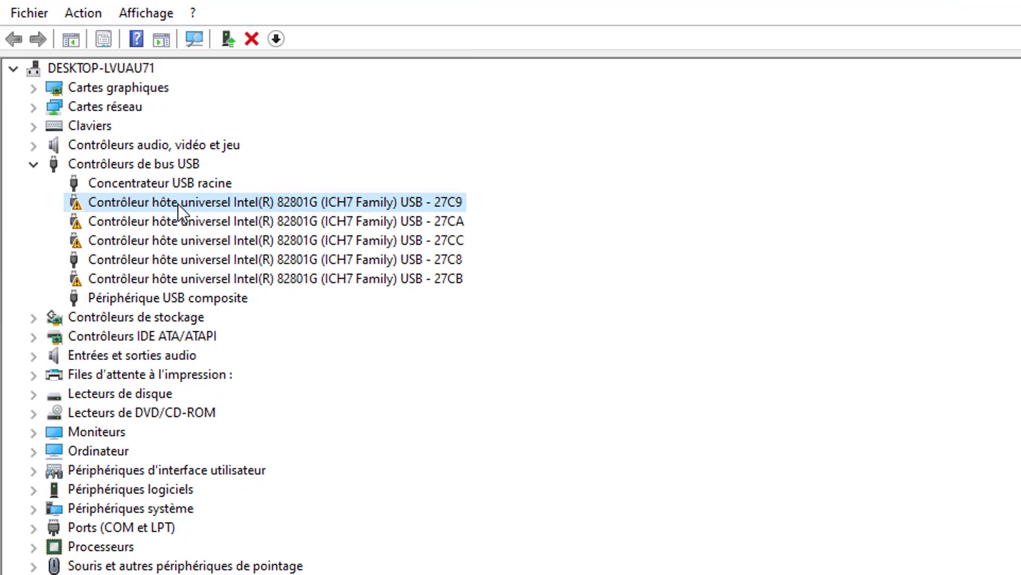
{"action": "right_click", "coordinate": [178, 203]}
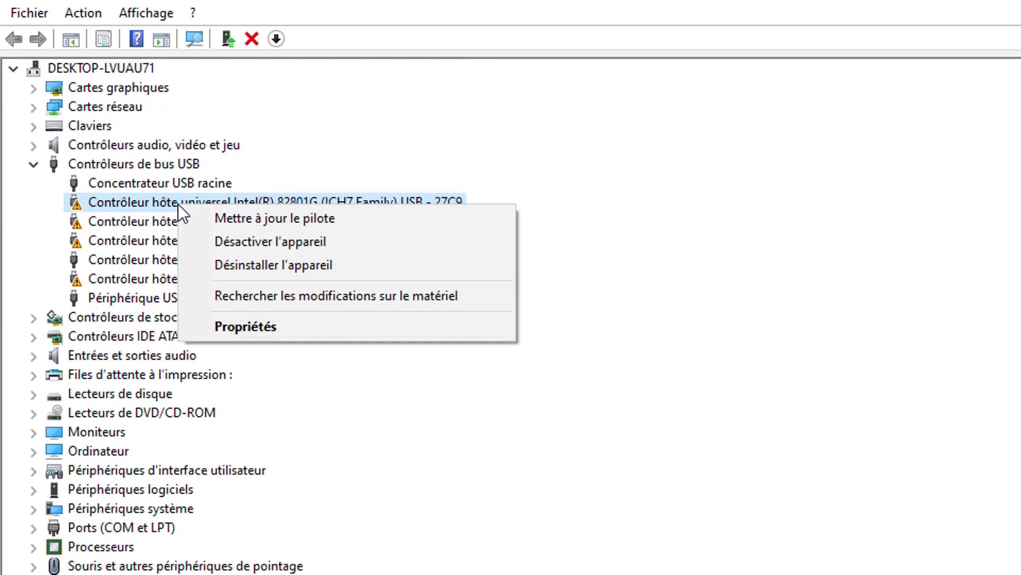
{"action": "left_click", "coordinate": [332, 264]}
{"action": "left_click", "coordinate": [767, 455]}
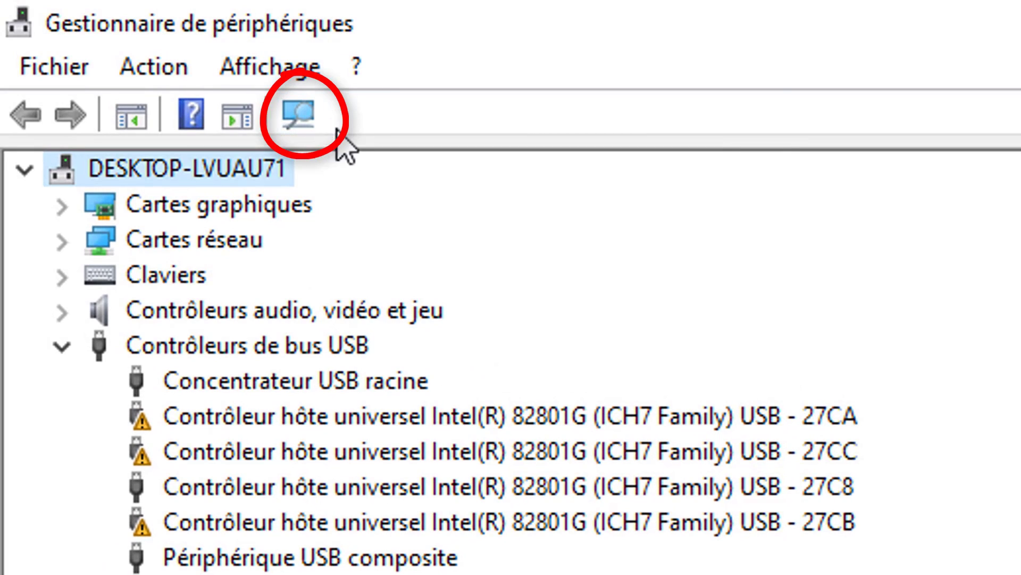
{"action": "left_click", "coordinate": [307, 121]}
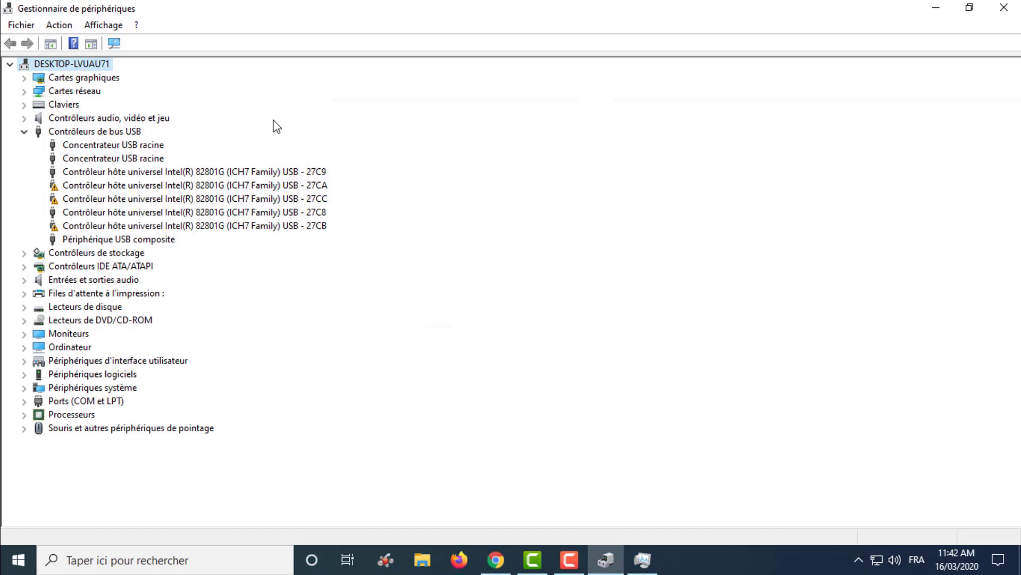
Step: Uninstall the Intel(R) 82801G USB host controller 27CA
{"action": "left_click", "coordinate": [59, 173]}
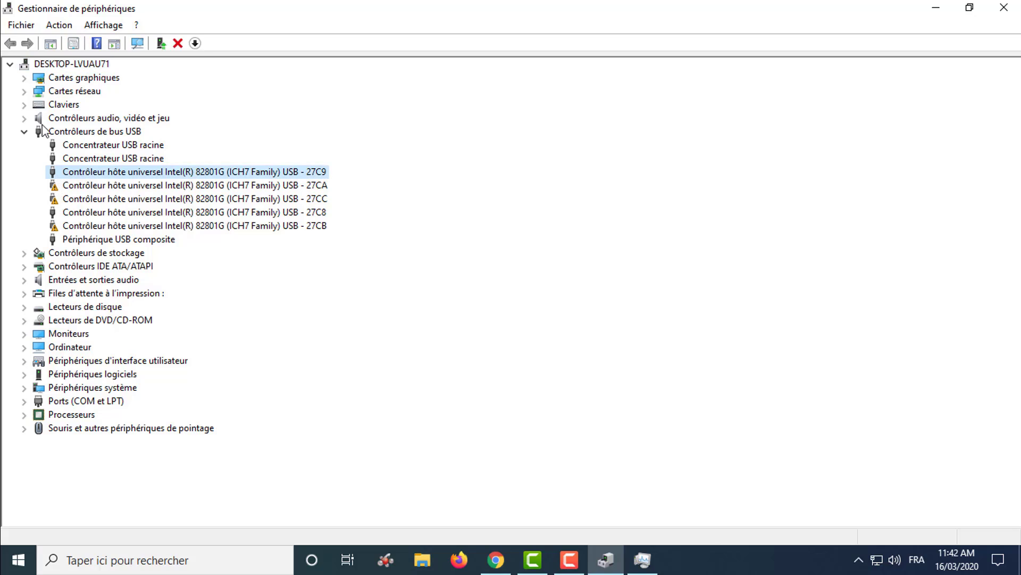
{"action": "key", "text": "Down"}
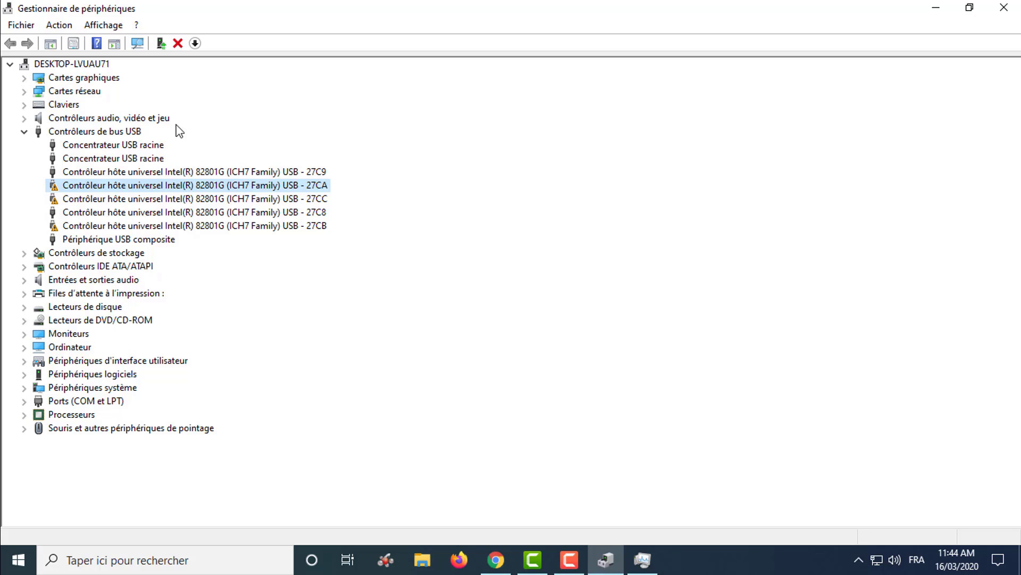
{"action": "right_click", "coordinate": [172, 190]}
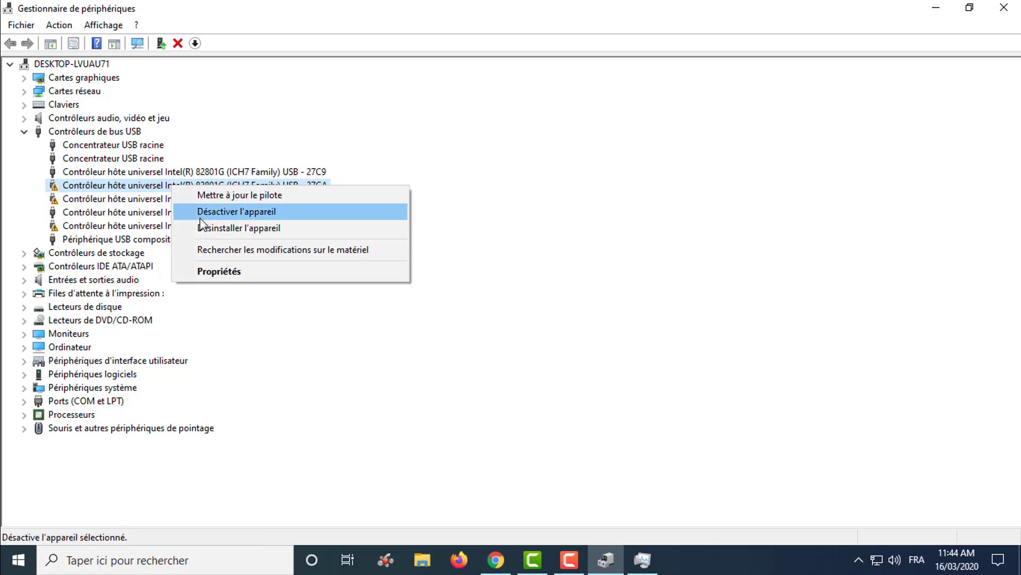
{"action": "left_click", "coordinate": [230, 229]}
{"action": "left_click", "coordinate": [511, 340]}
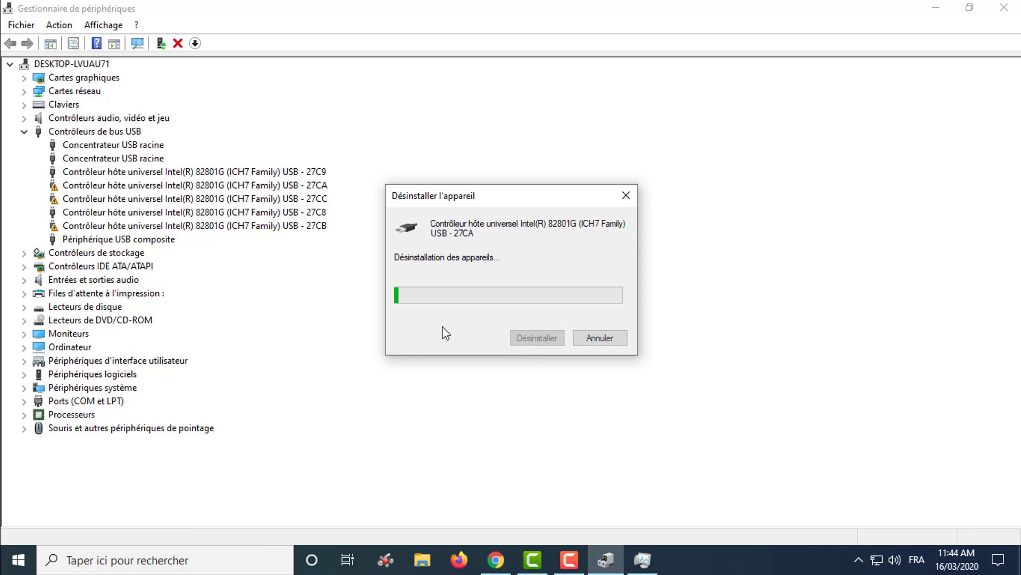
Step: Uninstall the Intel(R) 82801G USB host controller 27CC and scan for hardware changes
{"action": "right_click", "coordinate": [100, 185]}
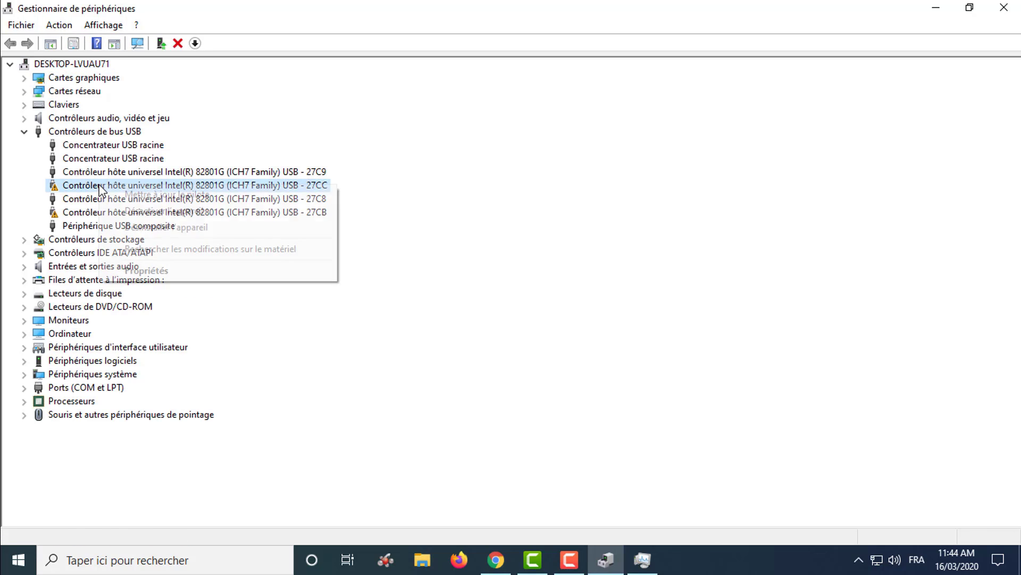
{"action": "left_click", "coordinate": [154, 228]}
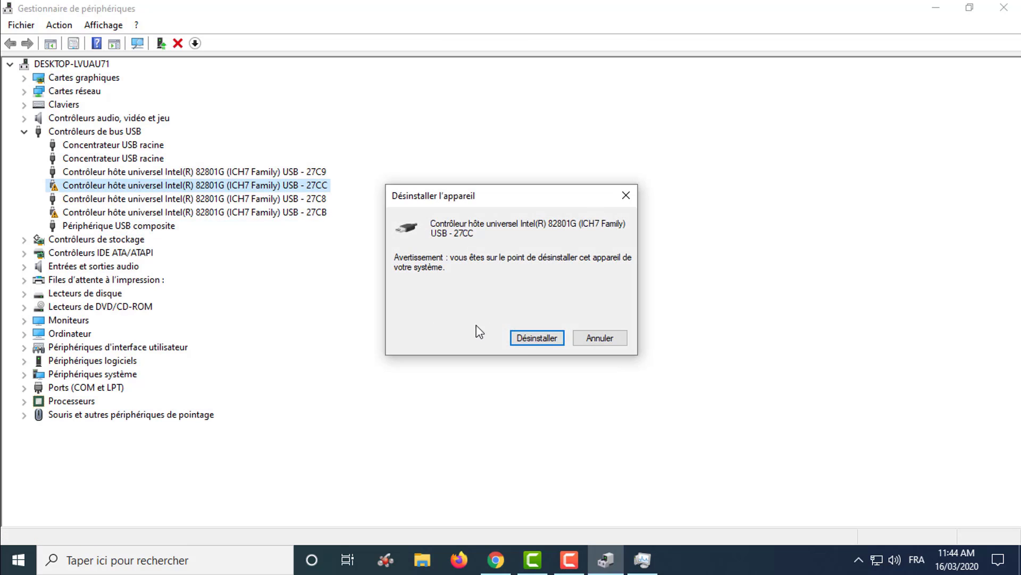
{"action": "left_click", "coordinate": [522, 341]}
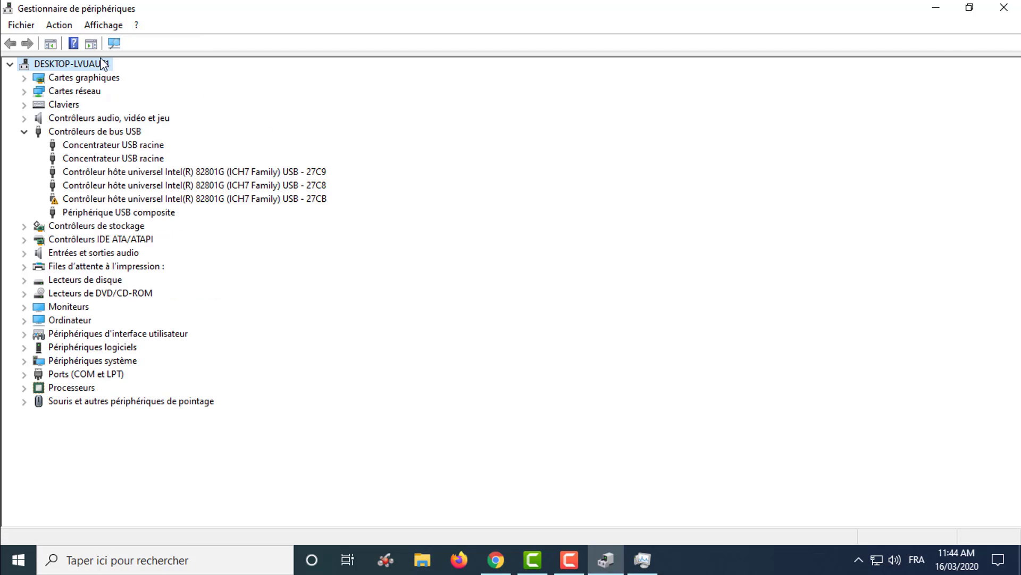
{"action": "left_click", "coordinate": [115, 44]}
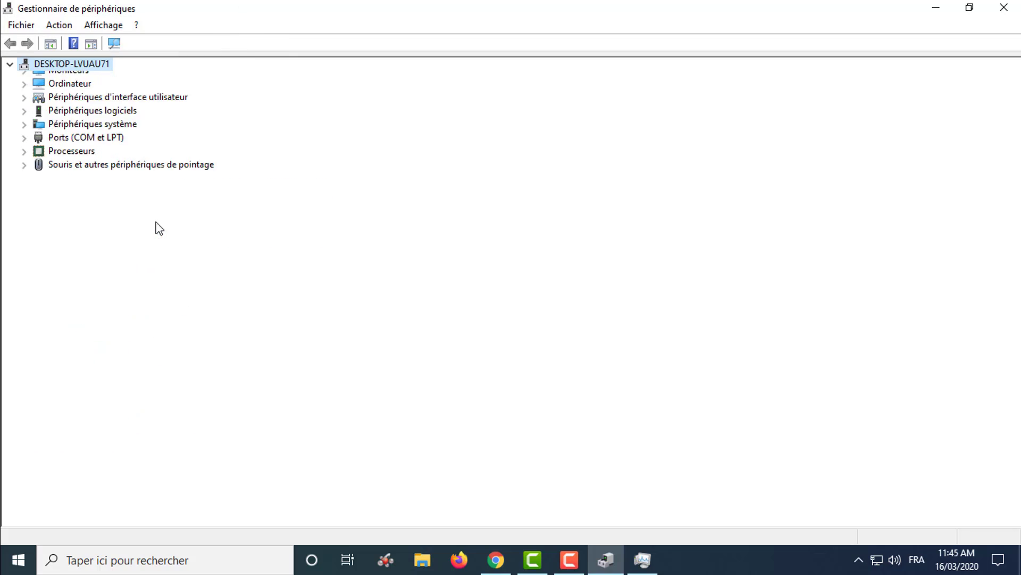
Step: Uninstall the 27CC USB host controller a second time and rescan for hardware changes
{"action": "left_click", "coordinate": [144, 212]}
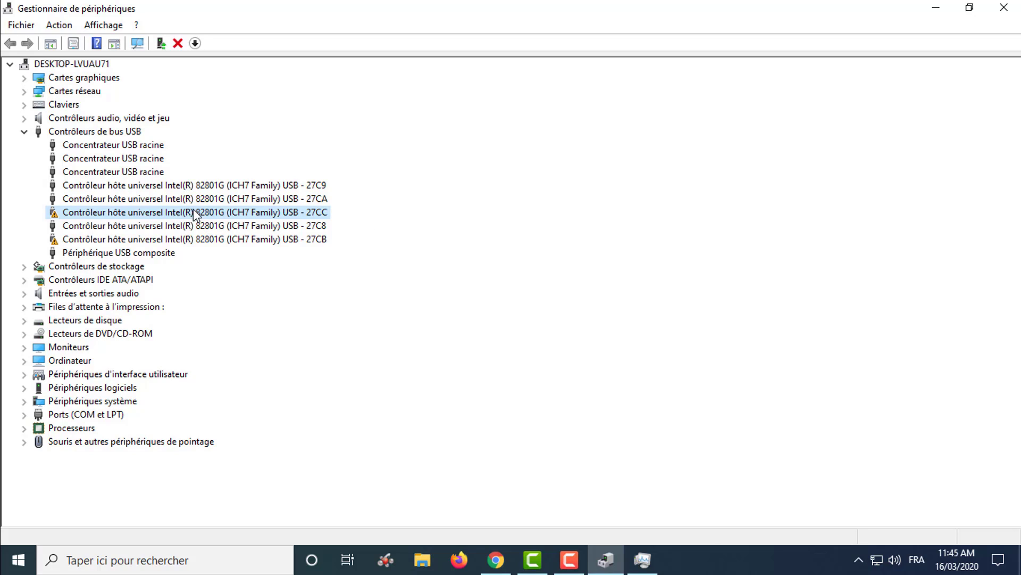
{"action": "right_click", "coordinate": [164, 212]}
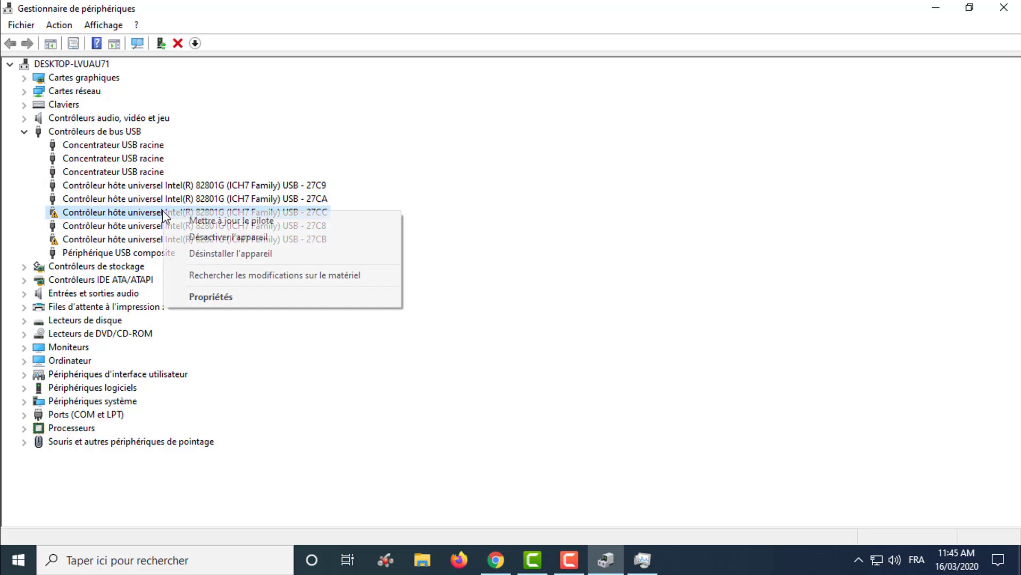
{"action": "left_click", "coordinate": [268, 257]}
{"action": "left_click", "coordinate": [537, 338]}
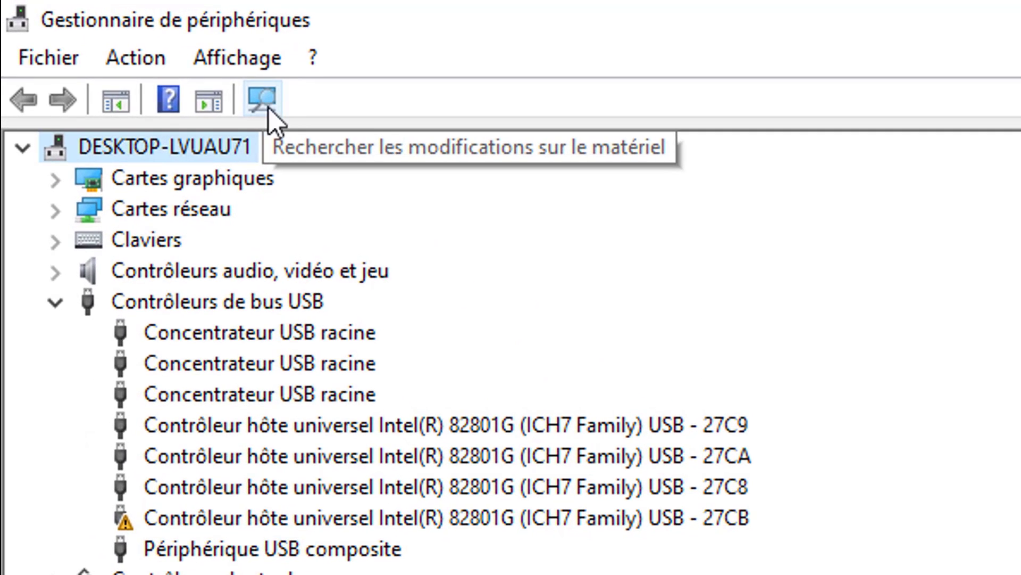
{"action": "left_click", "coordinate": [255, 98]}
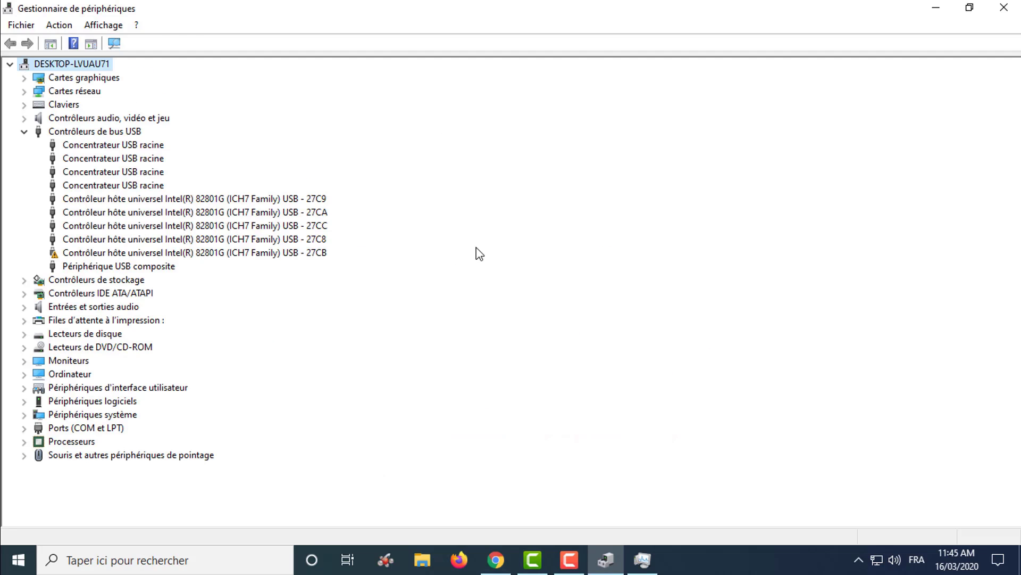
Step: Uninstall the Intel(R) 82801G USB host controller 27CB and scan for hardware changes
{"action": "left_click", "coordinate": [194, 253]}
{"action": "right_click", "coordinate": [181, 253]}
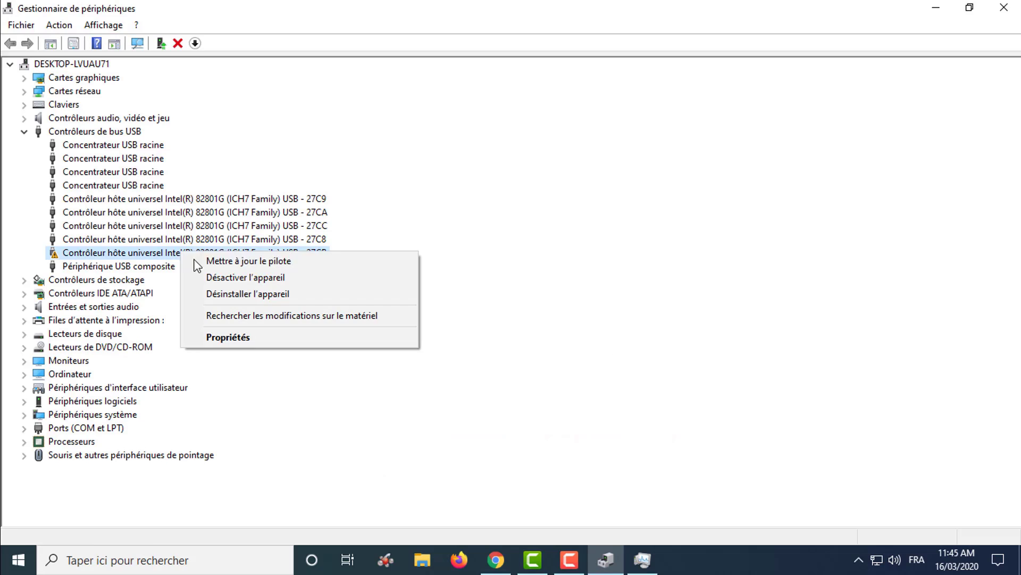
{"action": "left_click", "coordinate": [243, 295]}
{"action": "left_click", "coordinate": [534, 336]}
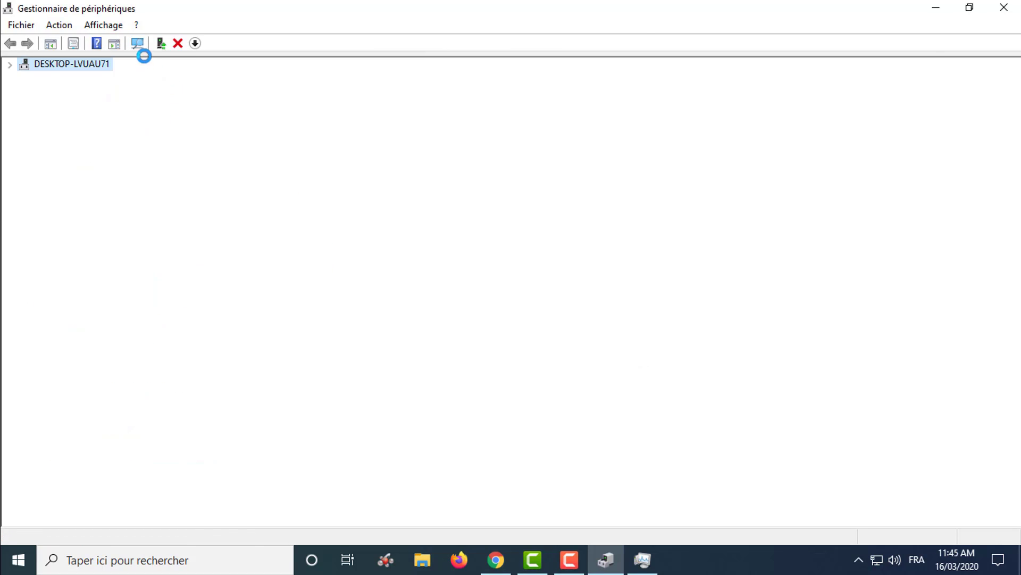
{"action": "left_click", "coordinate": [117, 44]}
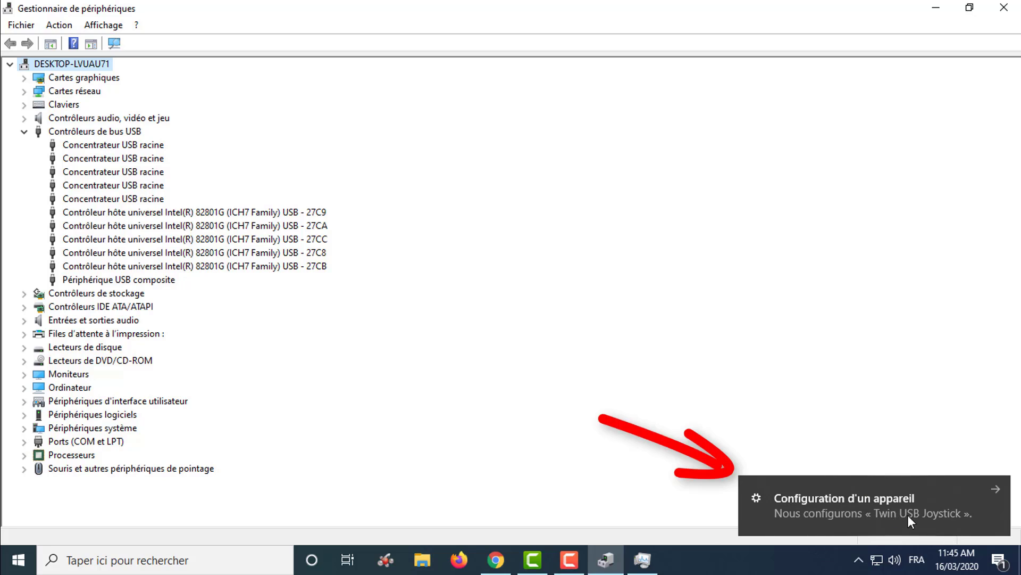
Step: Open the device settings from the Twin USB Joystick notification and check the joystick's entry under Autres appareils
{"action": "left_click", "coordinate": [276, 258]}
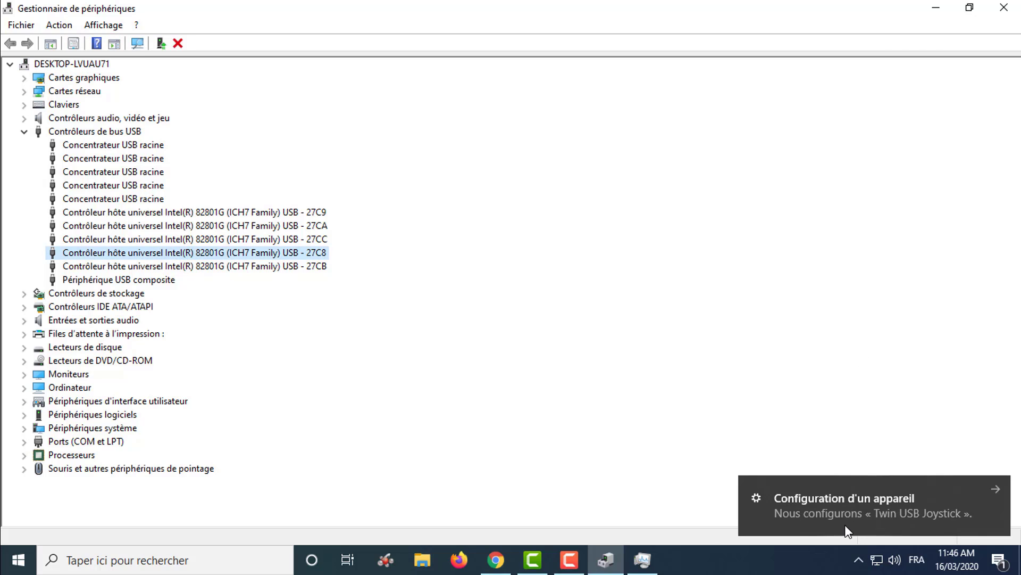
{"action": "left_click", "coordinate": [861, 512]}
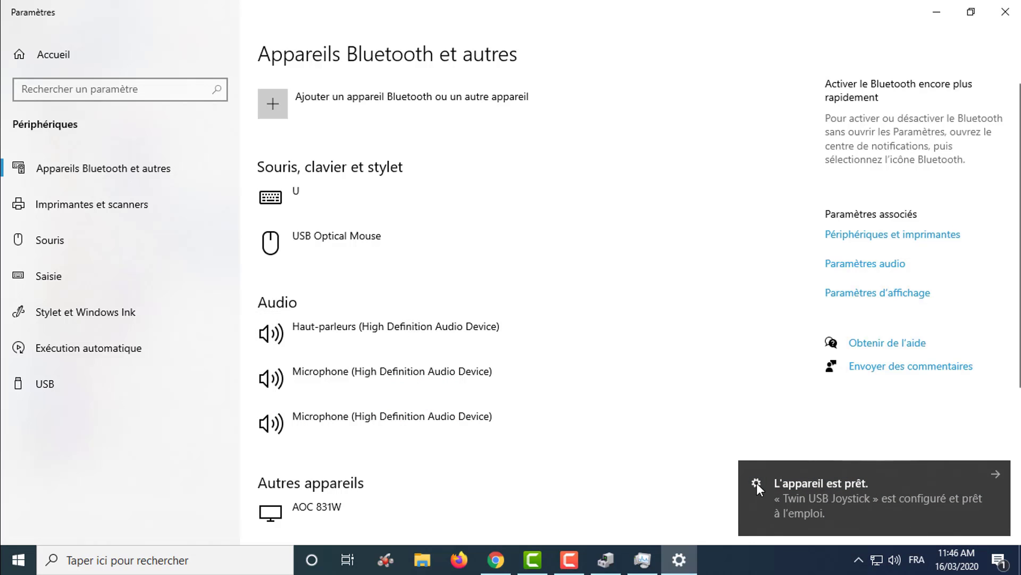
{"action": "scroll", "coordinate": [622, 347], "scroll_direction": "down", "scroll_amount": 5}
{"action": "left_click", "coordinate": [365, 323]}
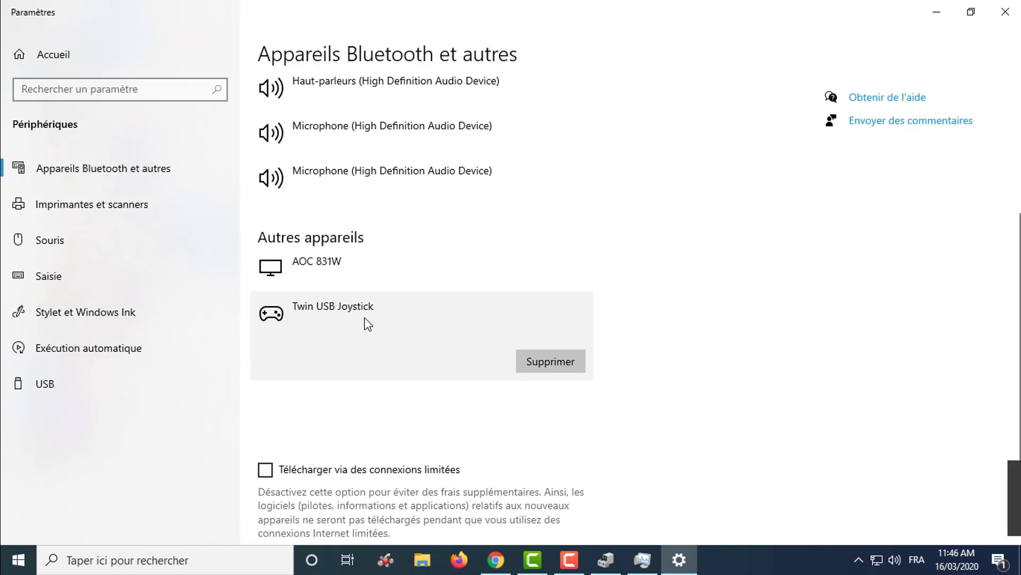
{"action": "scroll", "coordinate": [392, 338], "scroll_direction": "down", "scroll_amount": 1}
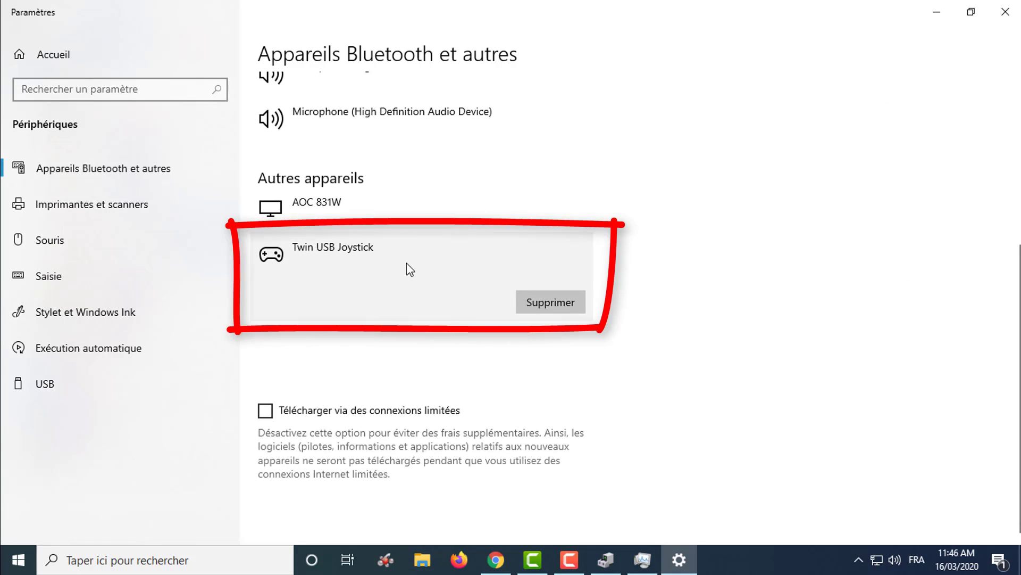